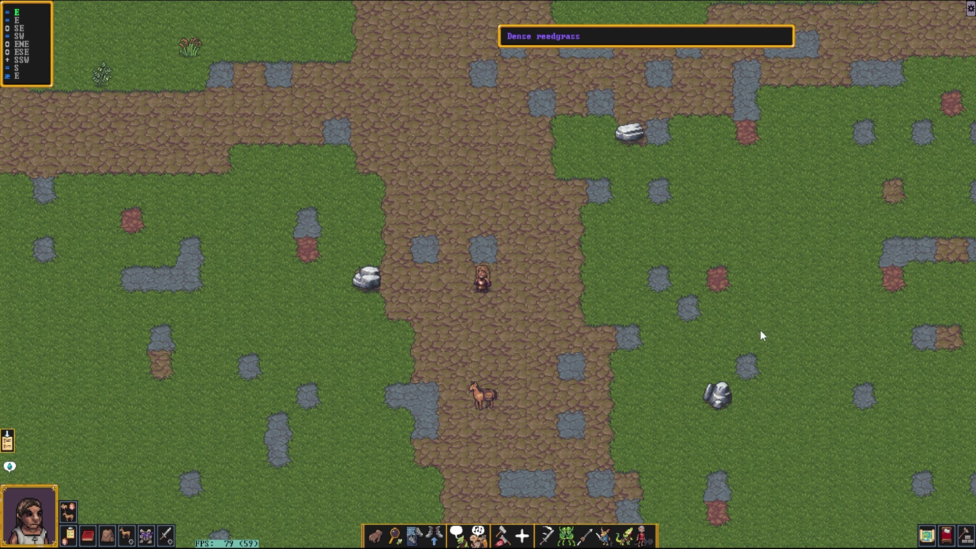
Step: Walk the adventurer west along the dirt path to the water's edge, then step southeast onto the grass
click(433, 214)
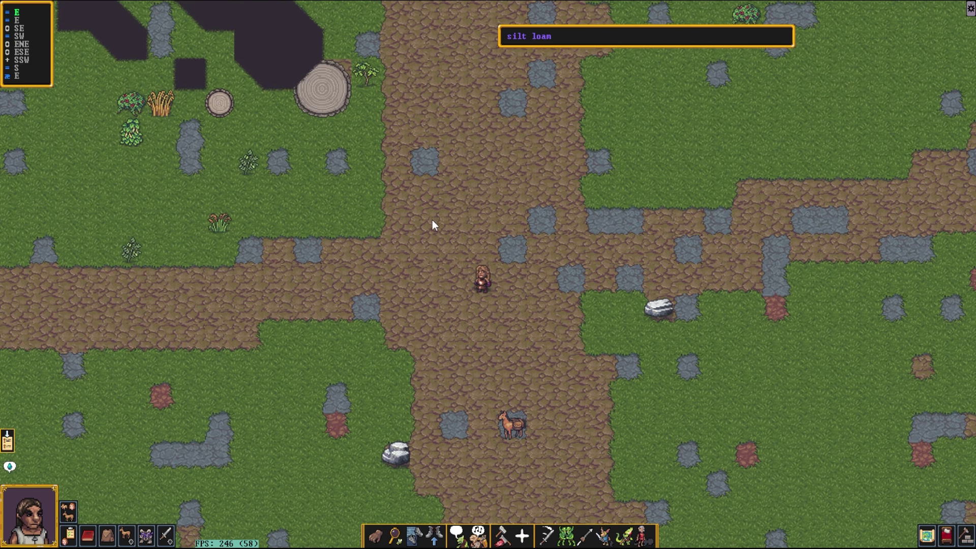
click(411, 311)
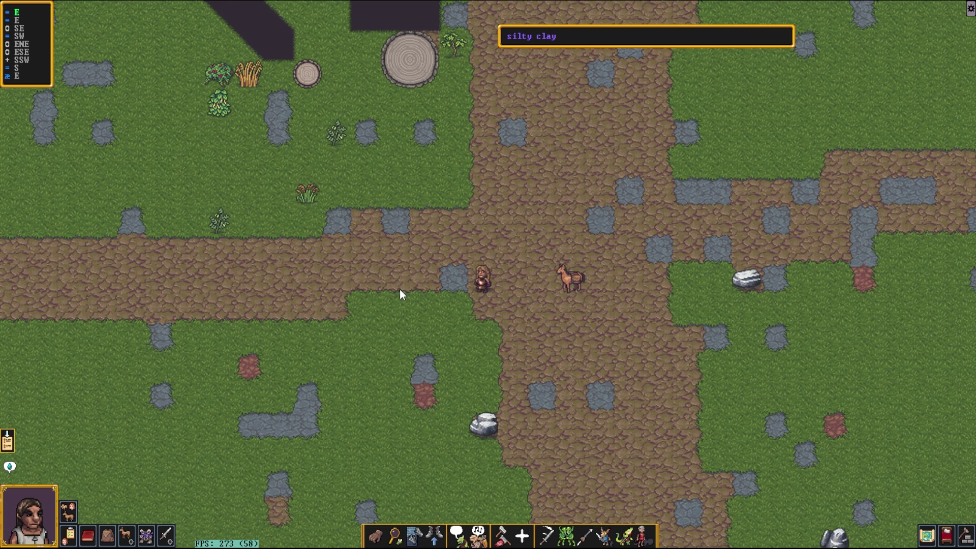
key(Left)
key(Left)
key(Left)
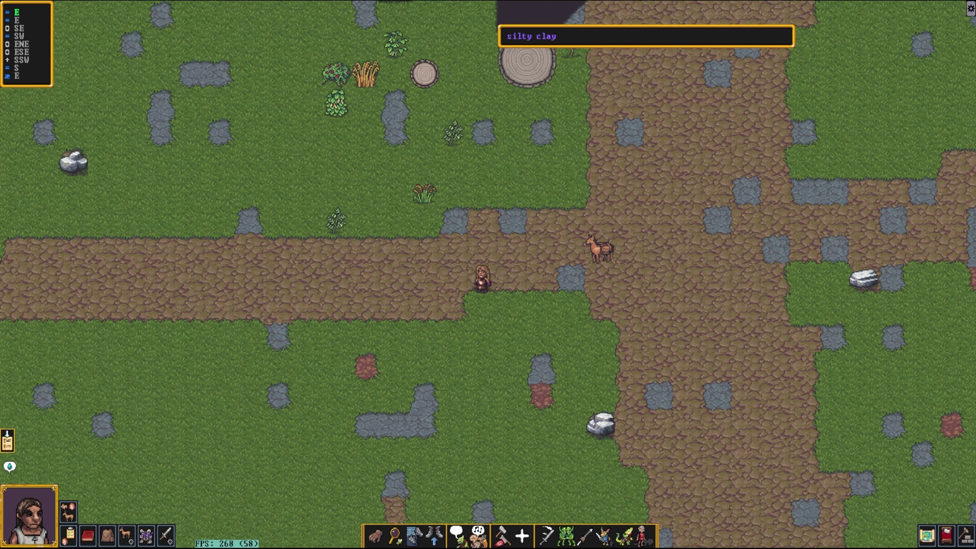
key(Left)
key(Left)
key(Left)
key(Left)
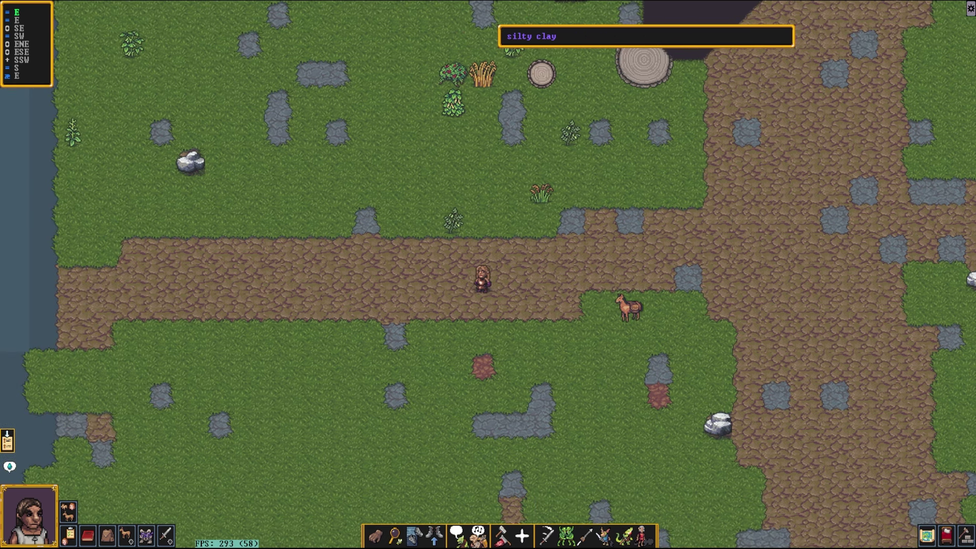
key(Left)
key(Left)
key(Left)
key(Left)
key(Left)
key(Left)
key(Left)
key(Left)
key(Left)
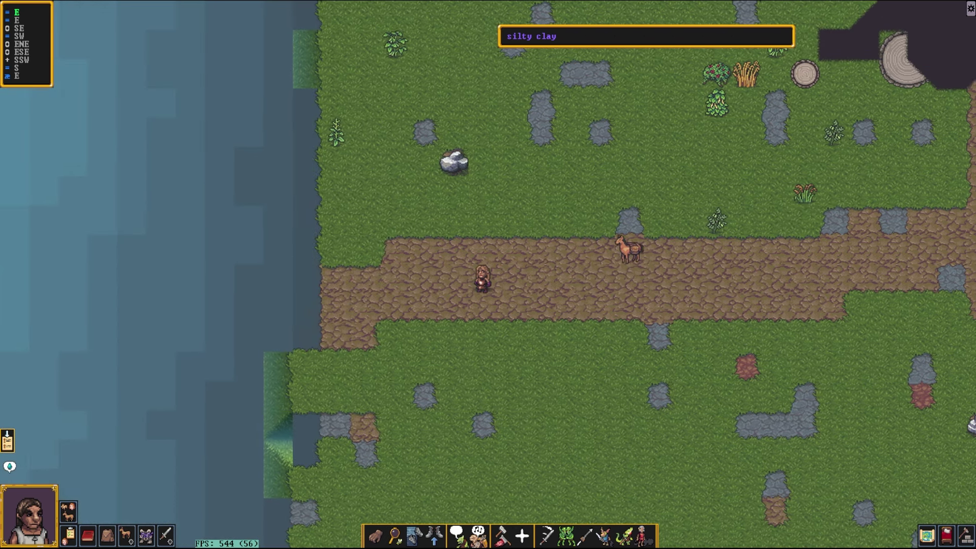
key(Left)
key(Left)
key(Left)
key(Left)
key(Left)
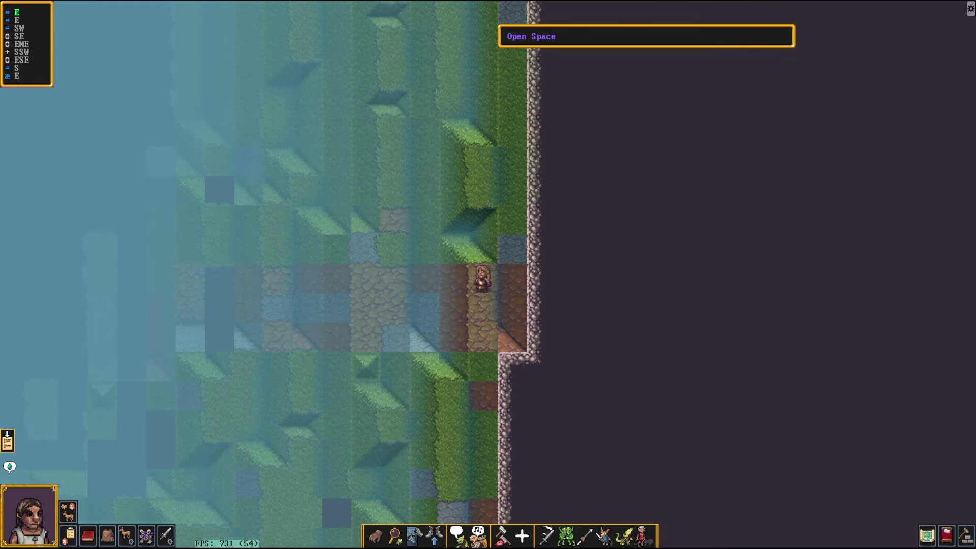
key(Left)
key(Left)
key(Left)
key(Left)
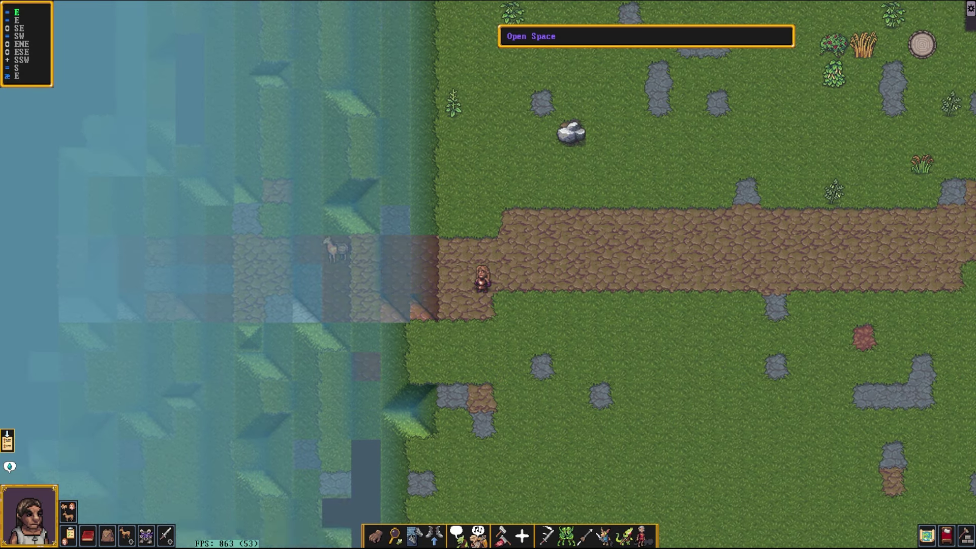
key(Page_Down)
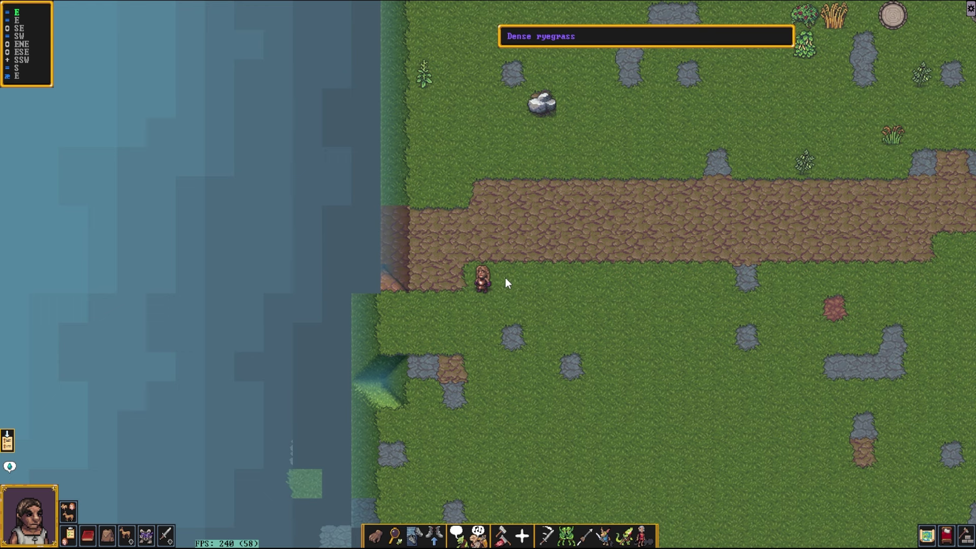
Step: Make a campfire on the Dense ryegrass tile to the east, then step one tile south
click(506, 278)
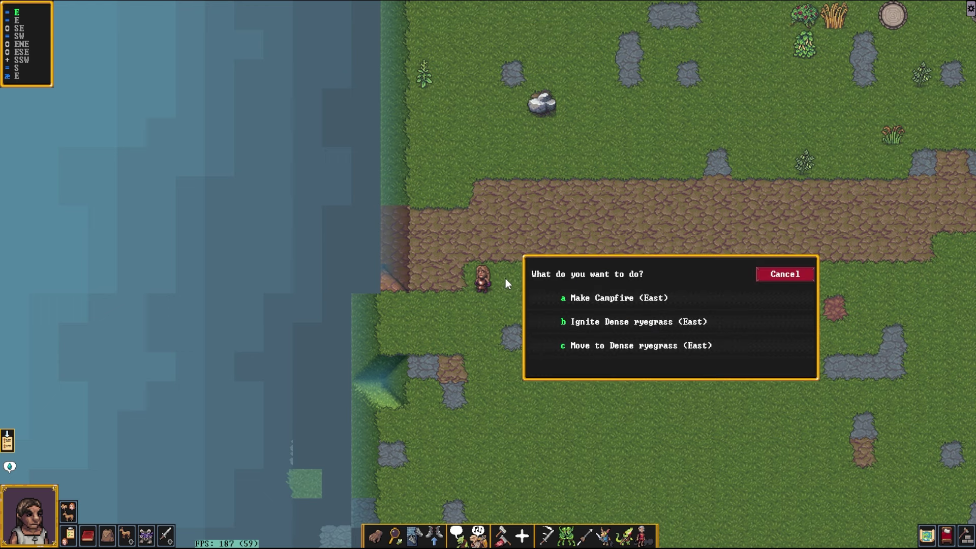
click(624, 301)
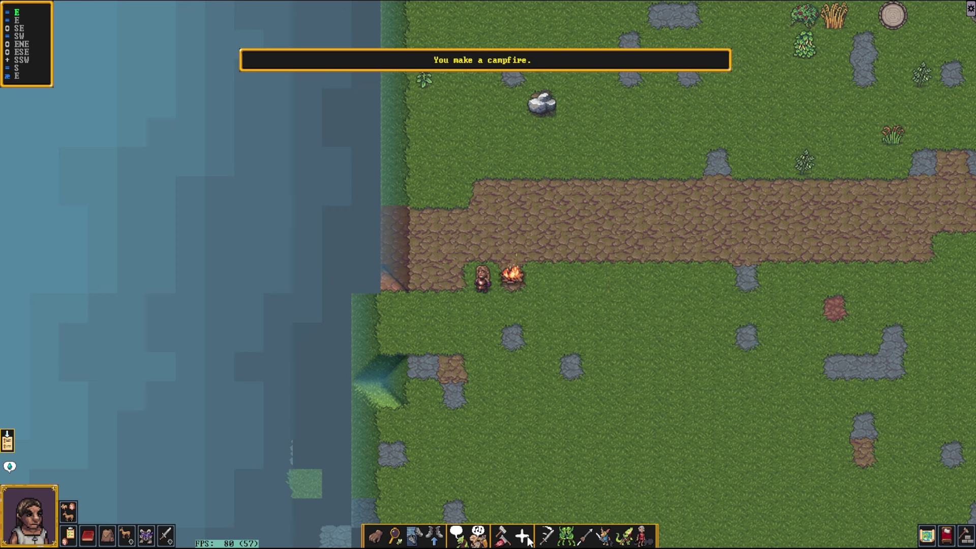
key(Down)
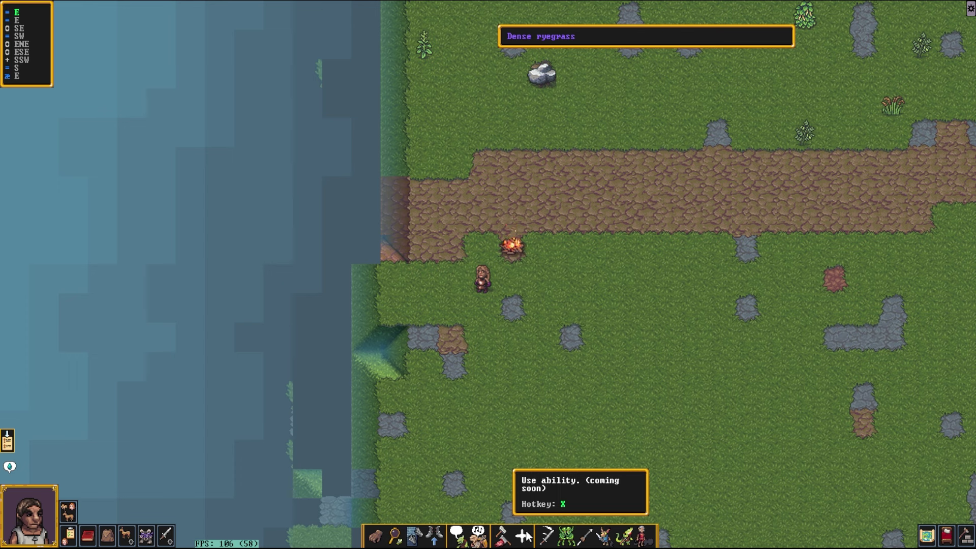
Step: Choose 'Heat pond grabber leather waterskin near campfire' from the campfire's Heat list
click(519, 247)
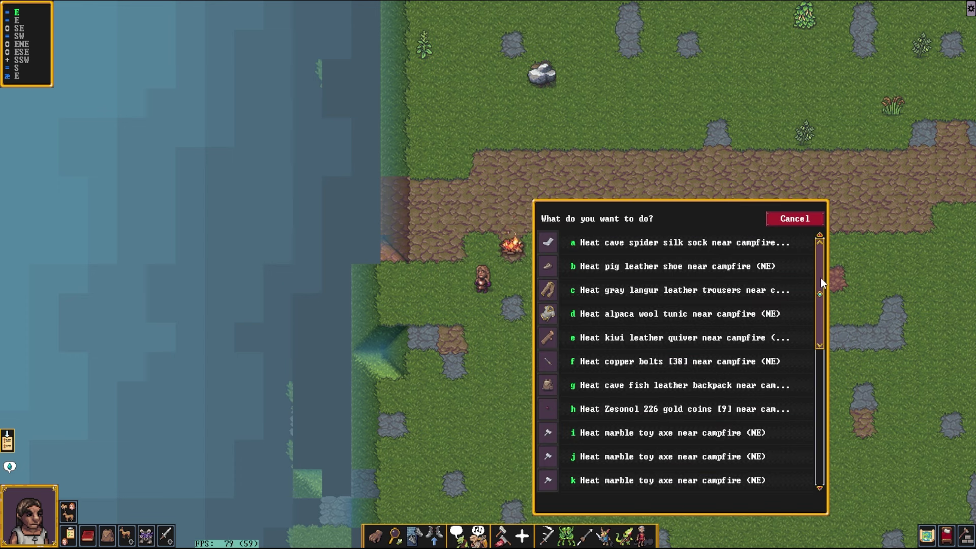
drag(821, 278, 822, 307)
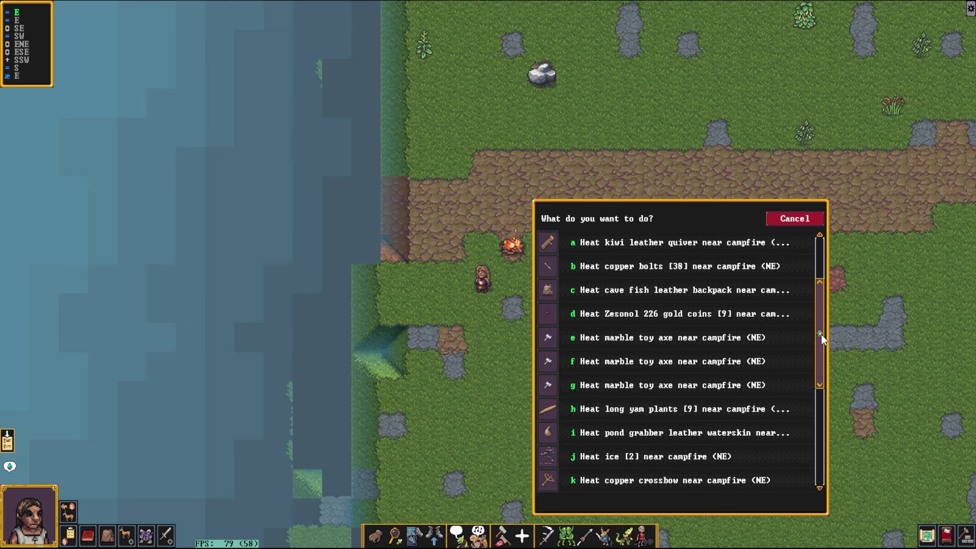
drag(823, 310, 821, 348)
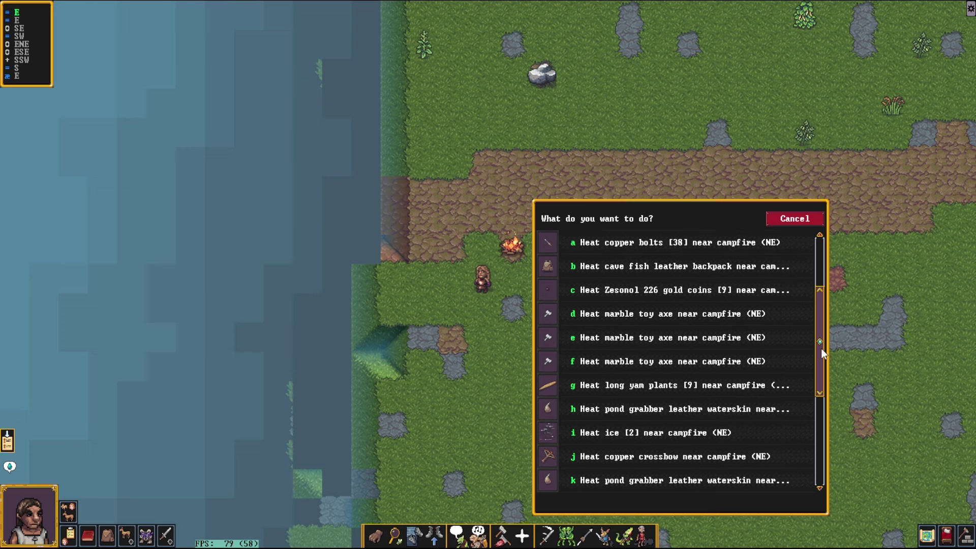
click(588, 409)
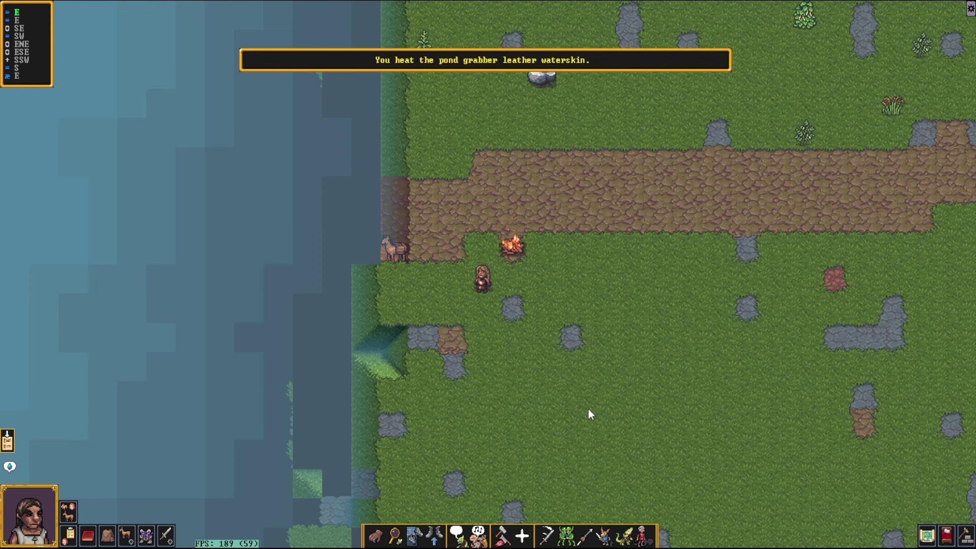
Step: Drink the water [2] from the eat/drink list, then view the waterskins, water and ice in the inventory
click(108, 538)
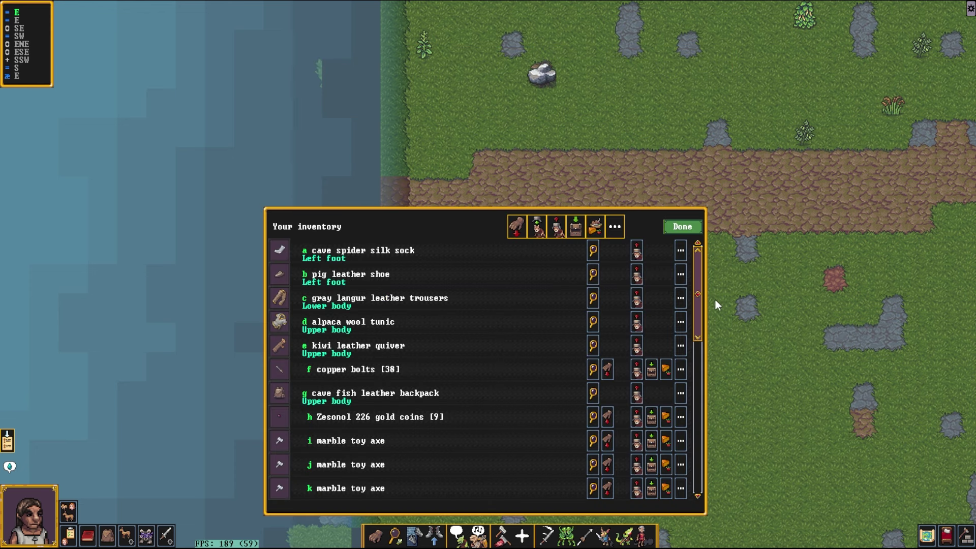
scroll(715, 298, down, 2)
scroll(704, 300, down, 2)
scroll(705, 330, down, 2)
scroll(707, 368, down, 5)
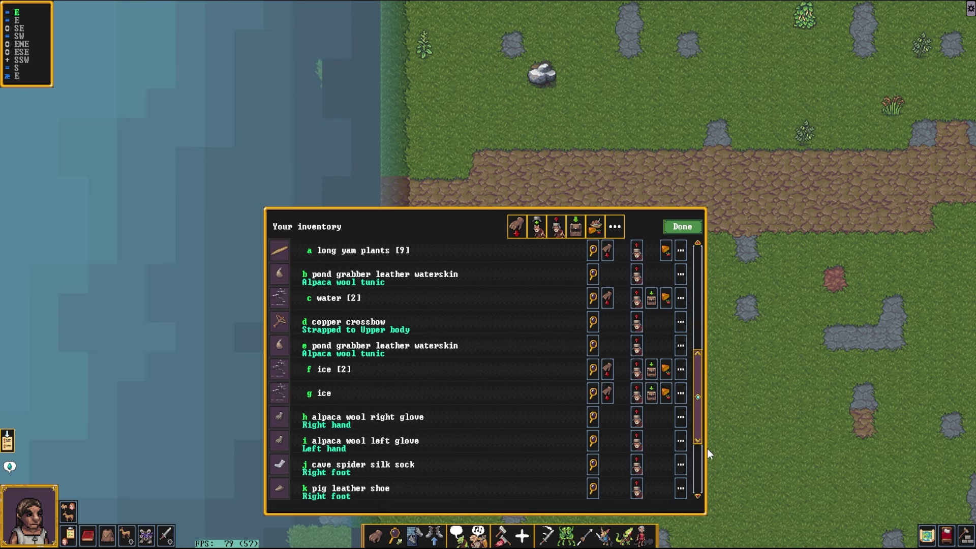
scroll(707, 466, down, 3)
scroll(705, 503, down, 1)
scroll(702, 488, up, 2)
scroll(703, 458, up, 1)
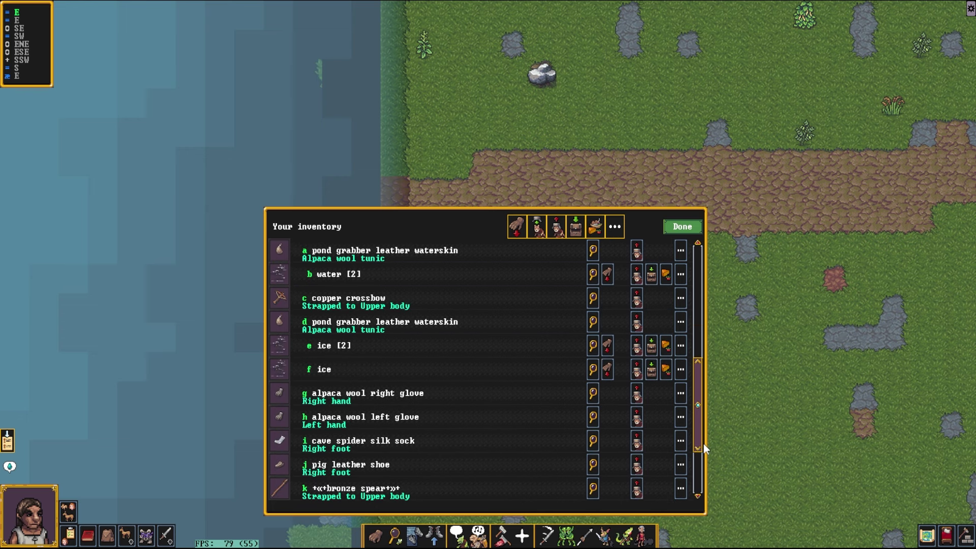
scroll(704, 445, up, 1)
scroll(703, 440, up, 1)
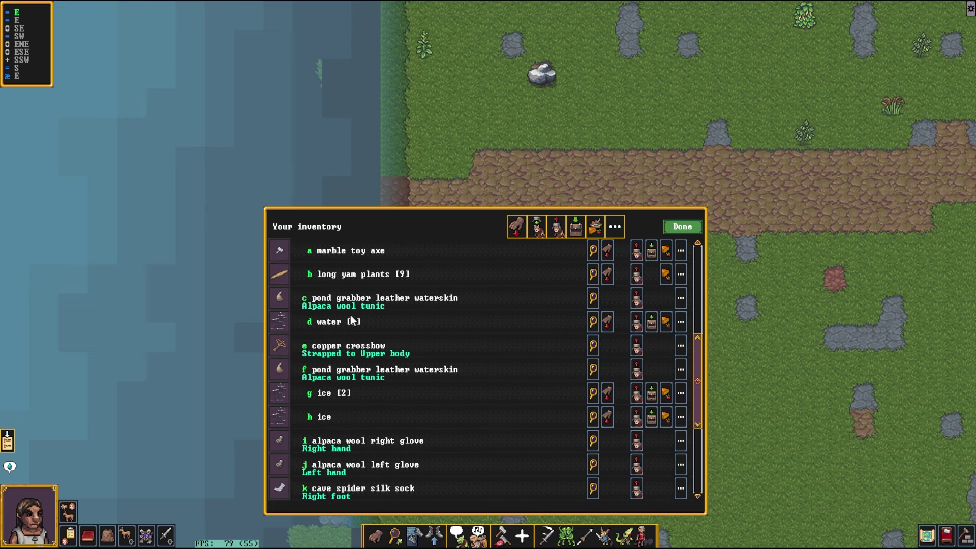
click(333, 323)
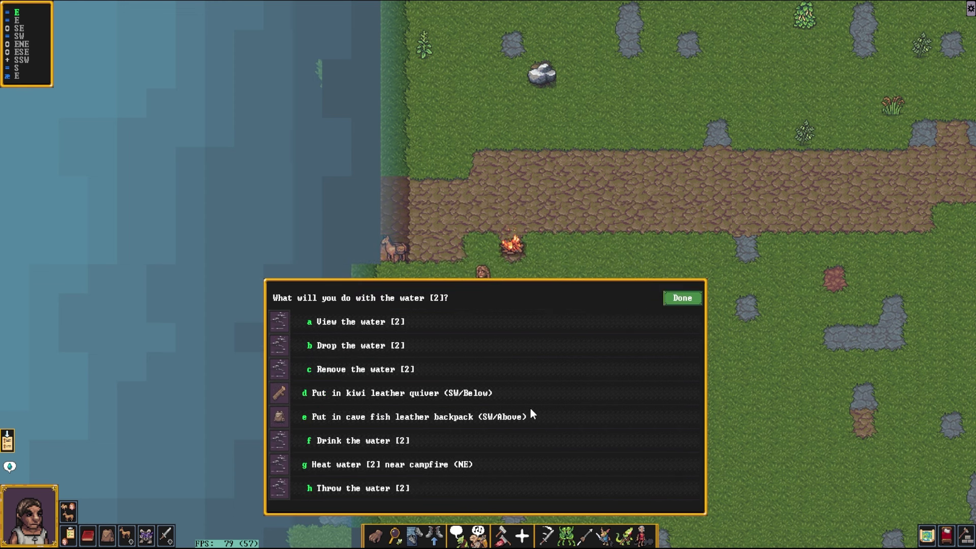
key(Escape)
key(Escape)
key(e)
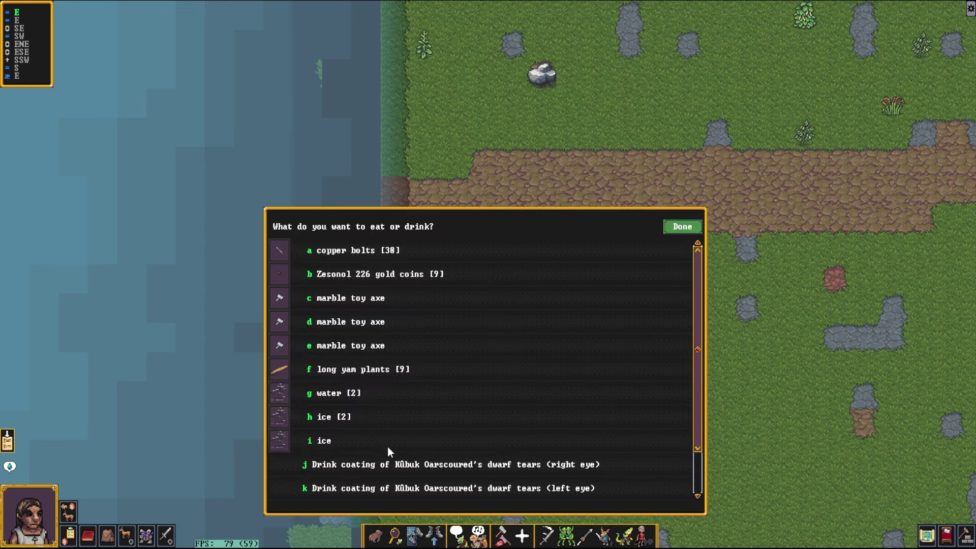
scroll(610, 314, down, 1)
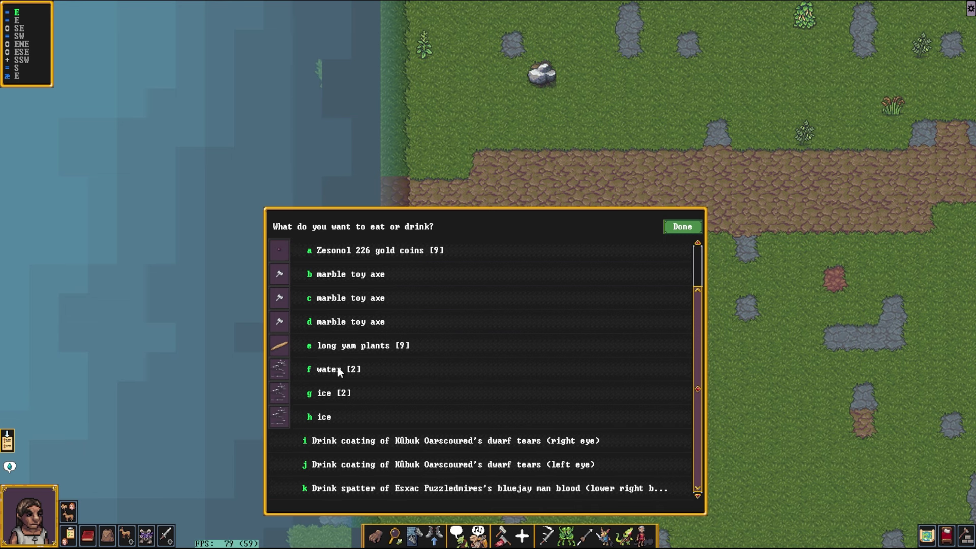
click(339, 371)
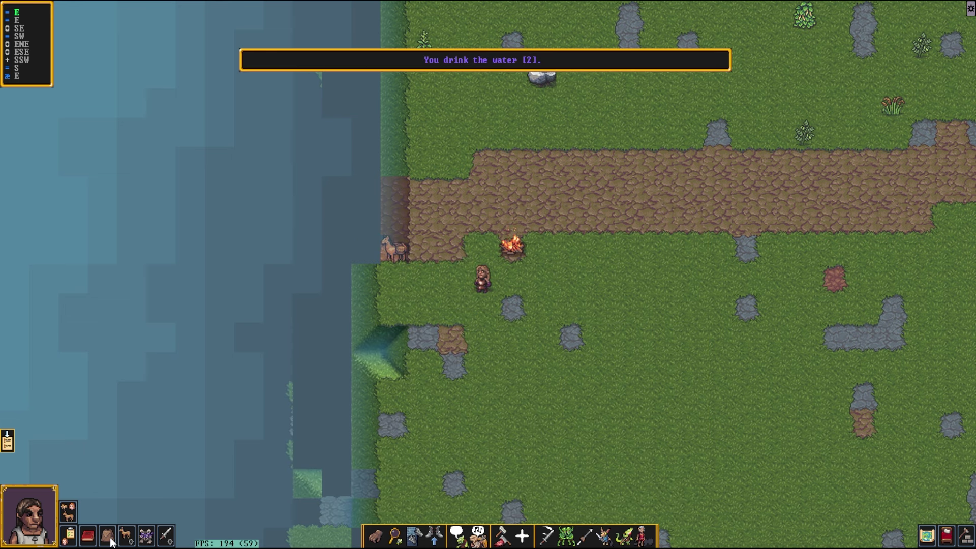
click(111, 541)
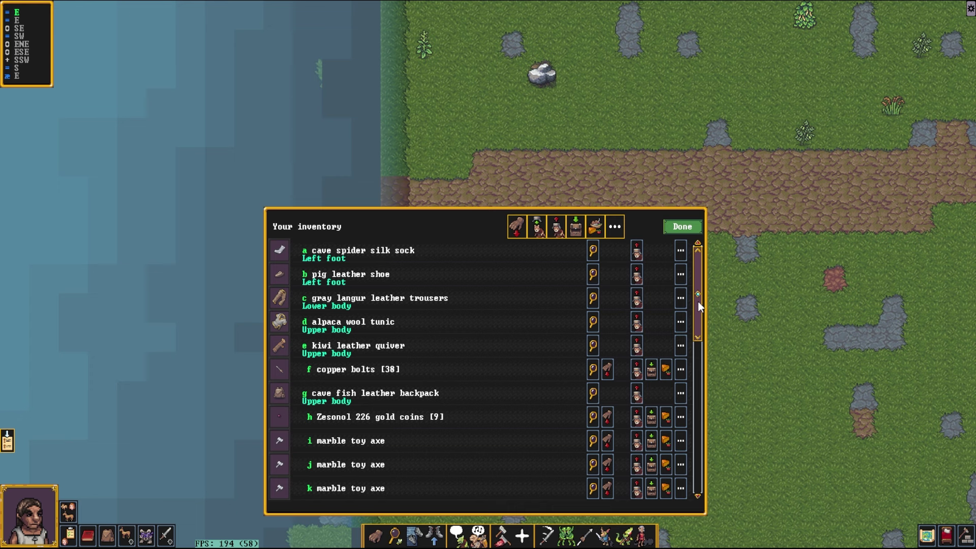
scroll(698, 301, down, 3)
scroll(697, 358, down, 4)
scroll(695, 412, down, 3)
scroll(682, 433, down, 1)
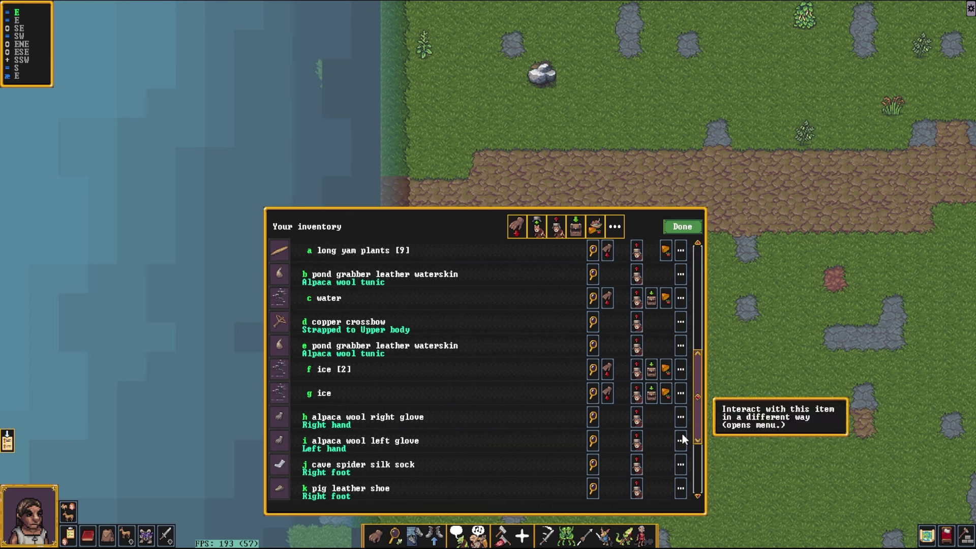
Step: Ignite the Dense knotgrass to the south and heat the pond grabber leather waterskin near that fire
click(674, 303)
click(485, 312)
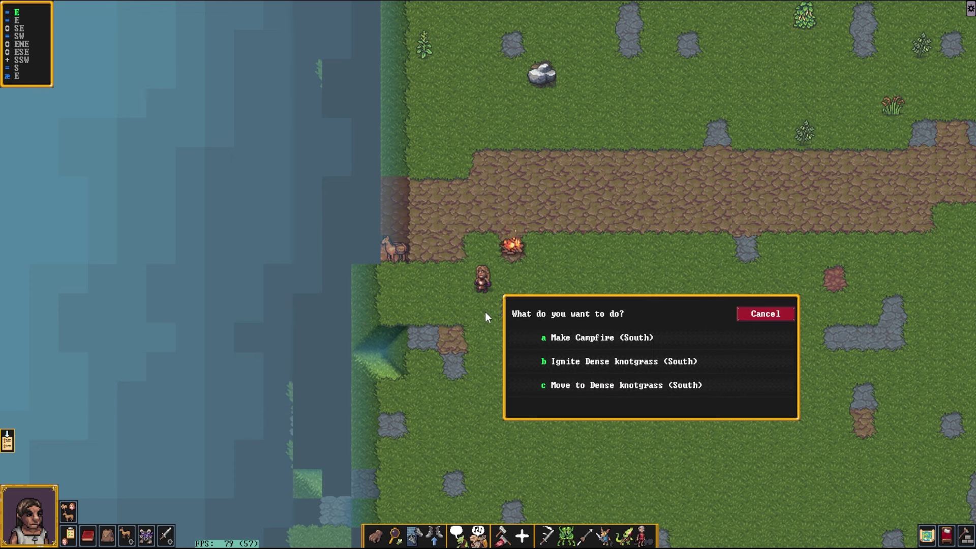
click(576, 364)
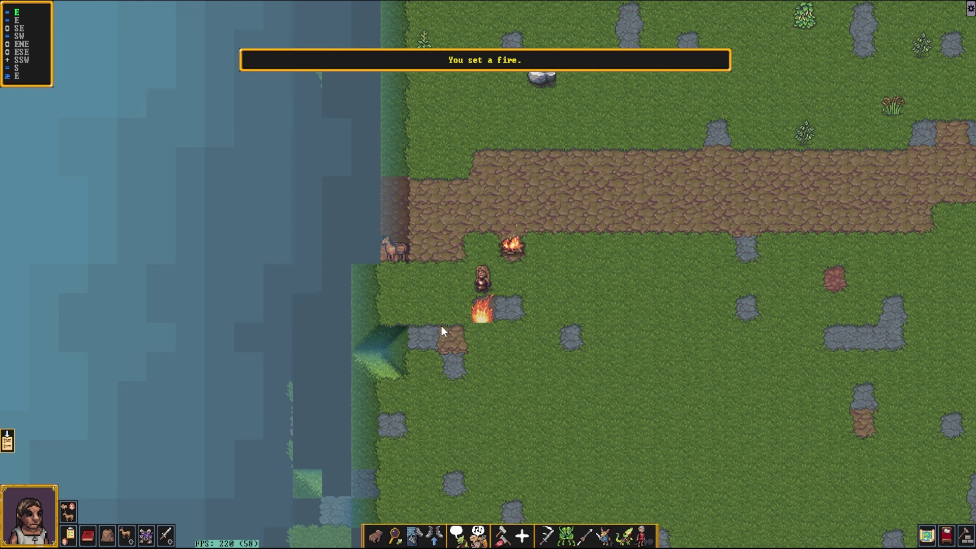
click(489, 309)
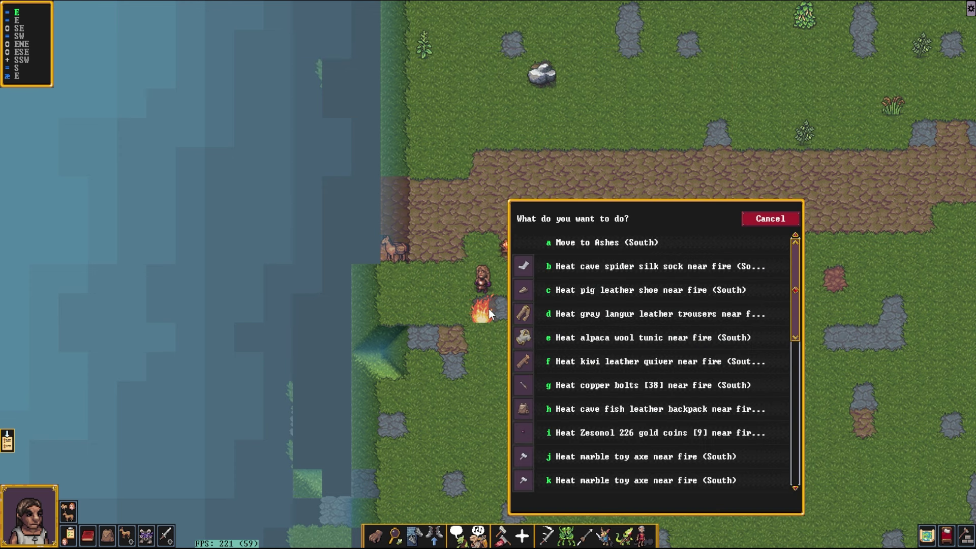
key(l)
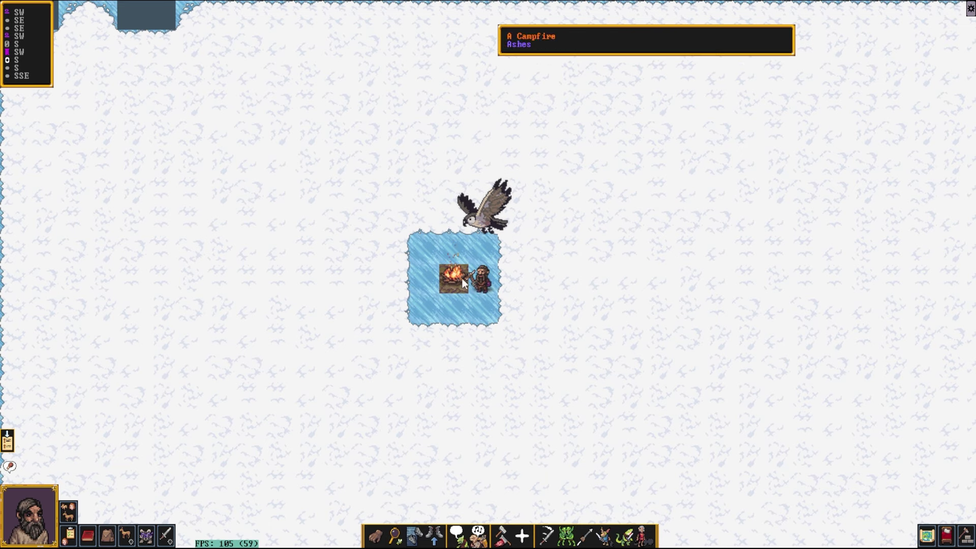
Step: Take snow from the east tile into the left hand and the cave fish leather backpack, then return beside the campfire
click(498, 282)
click(539, 307)
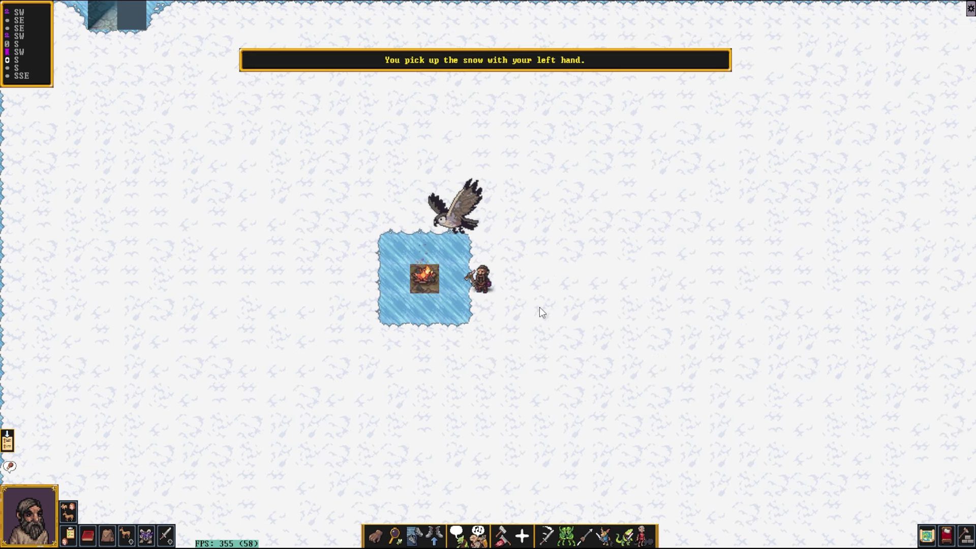
click(487, 289)
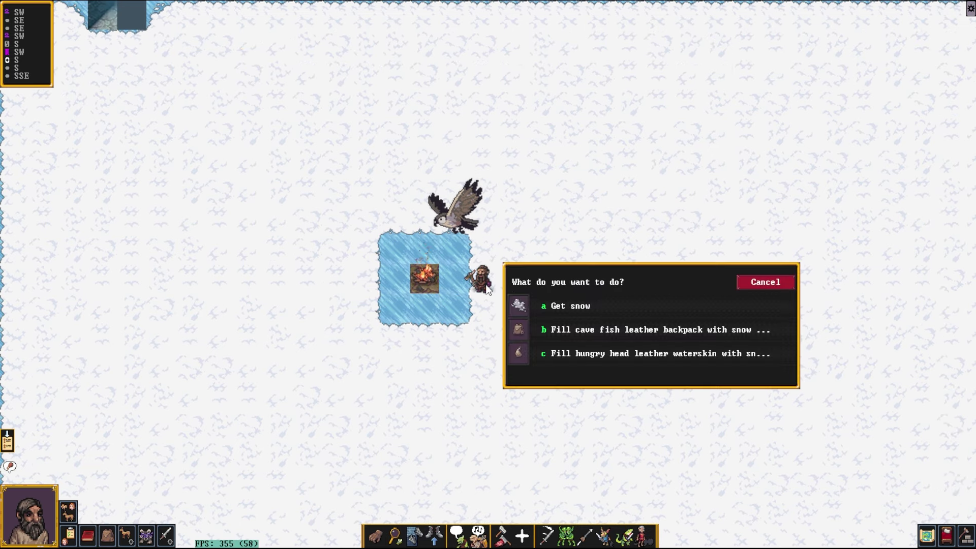
click(554, 306)
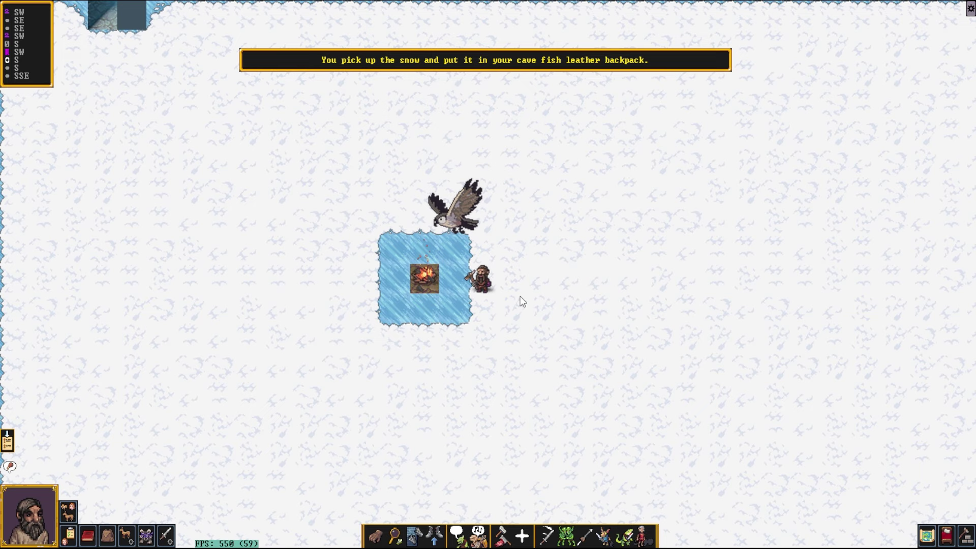
click(465, 282)
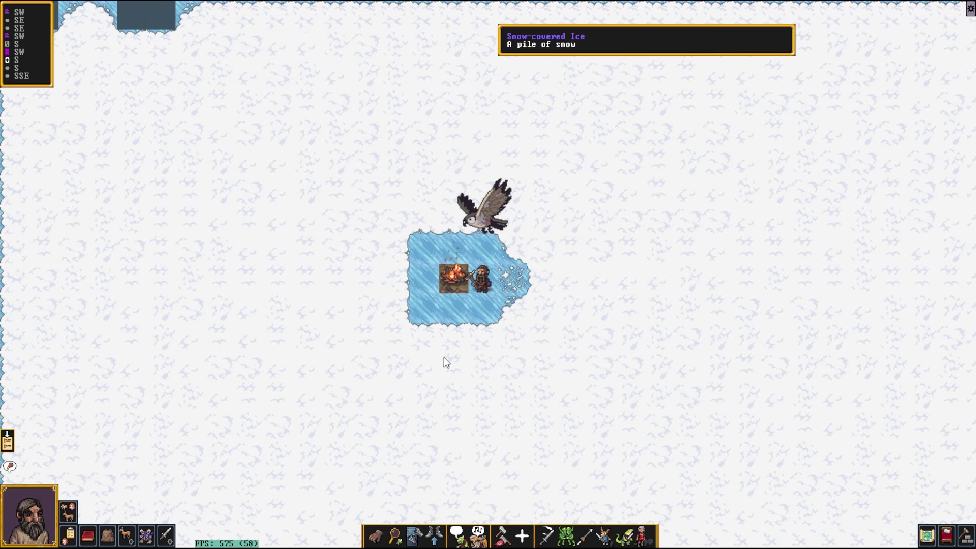
click(108, 536)
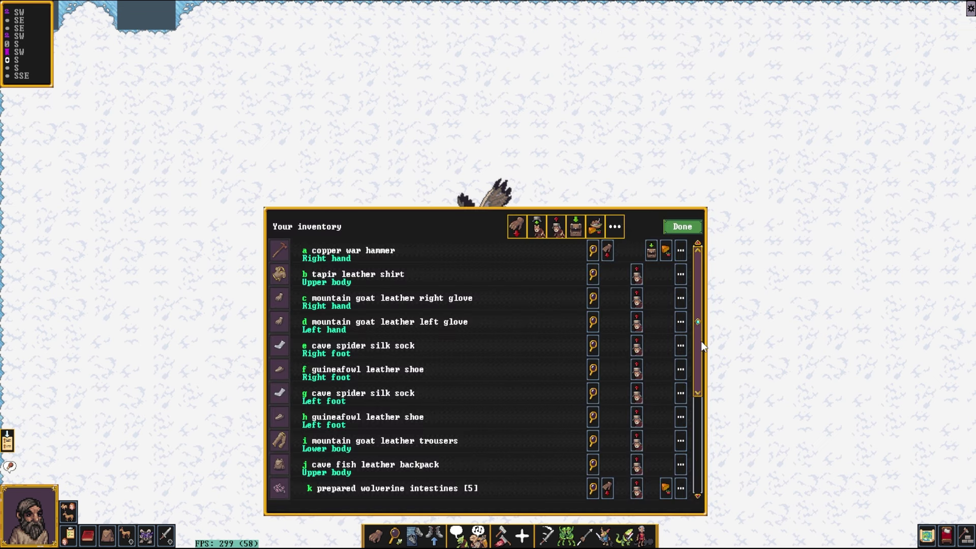
scroll(701, 341, down, 6)
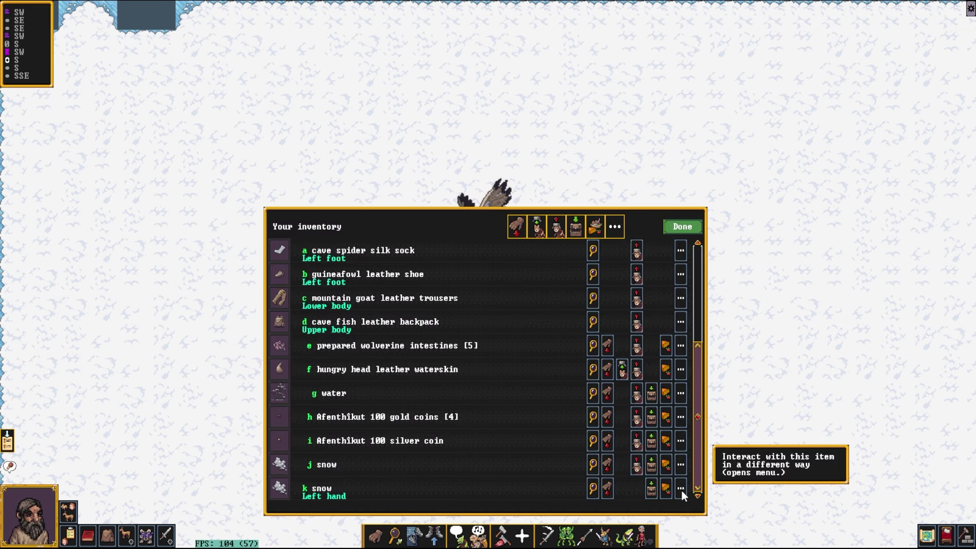
Step: Place the left-hand snow in the hungry head leather waterskin and heat it at the campfire
click(652, 489)
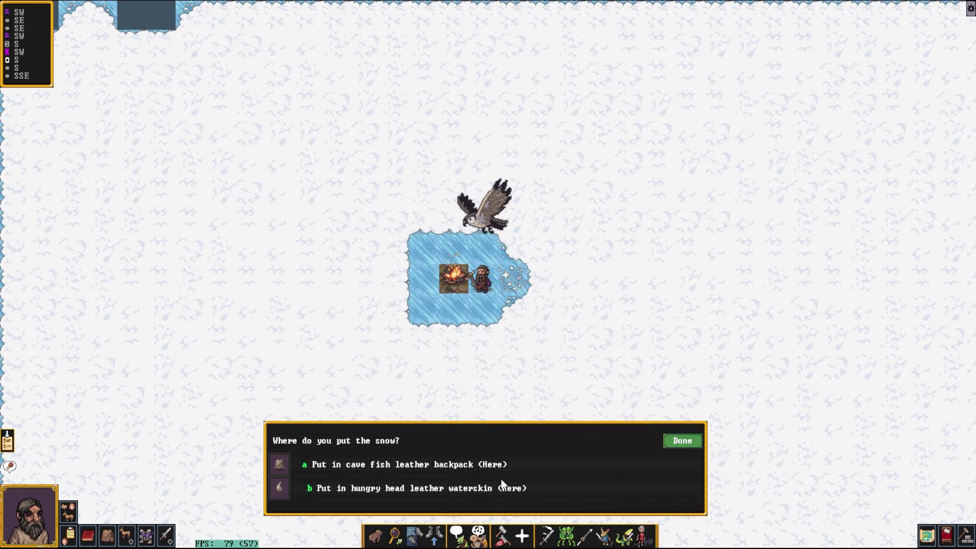
click(442, 491)
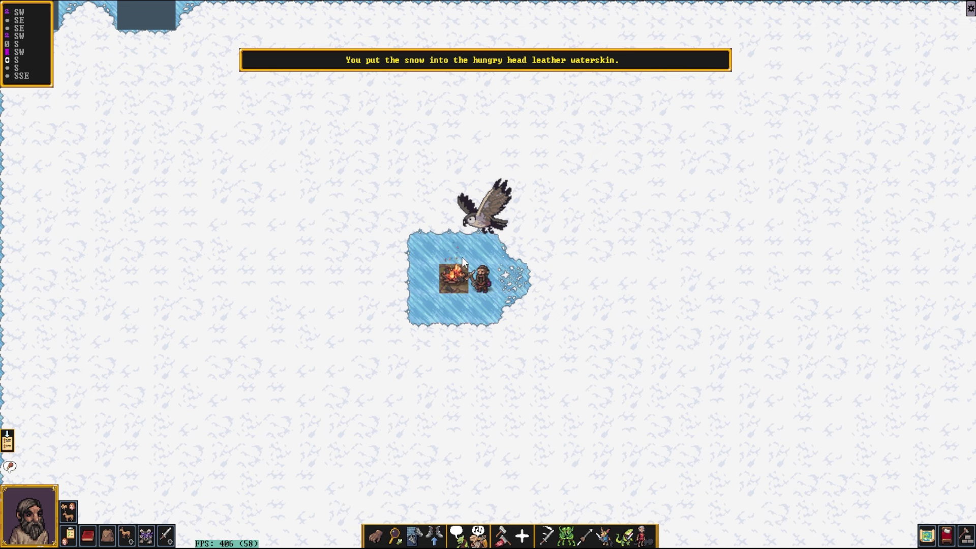
click(460, 280)
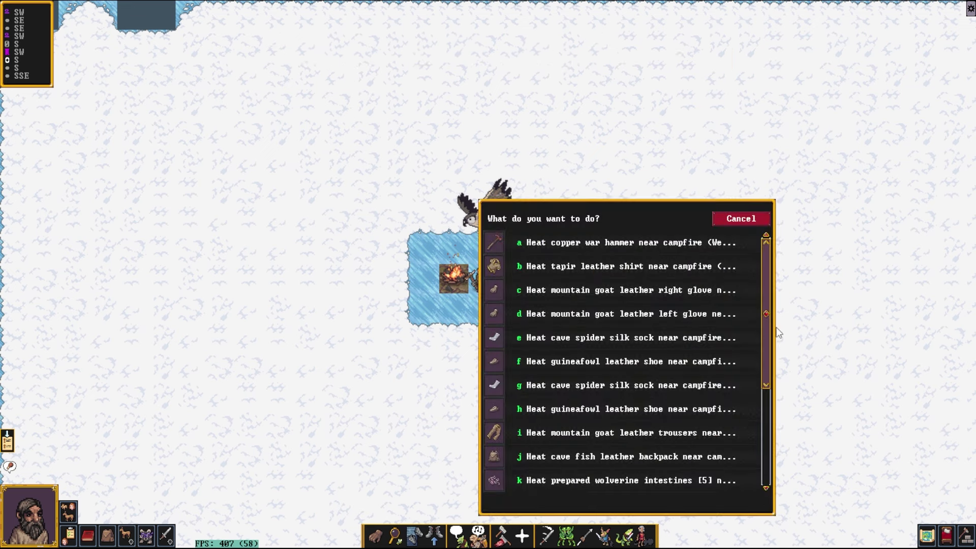
scroll(773, 338, down, 2)
scroll(775, 411, down, 2)
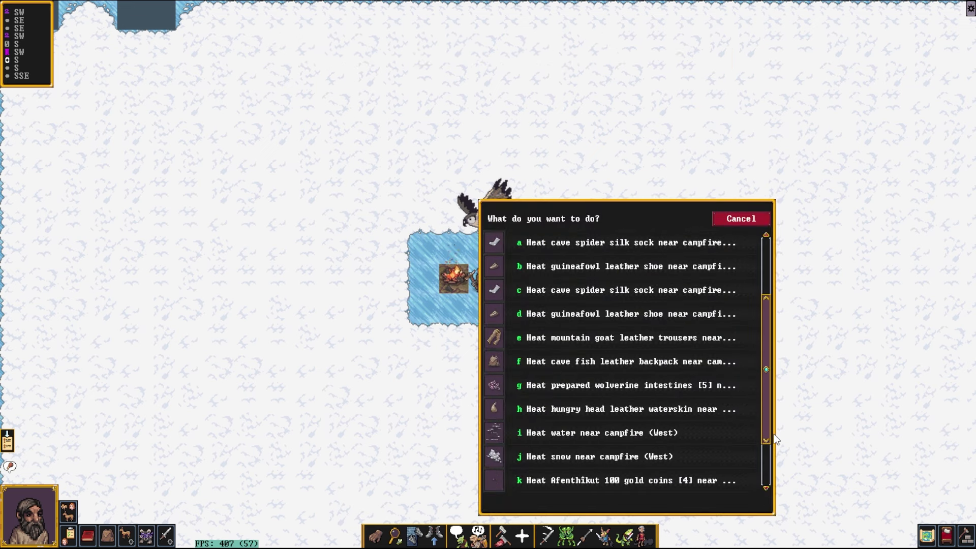
click(545, 410)
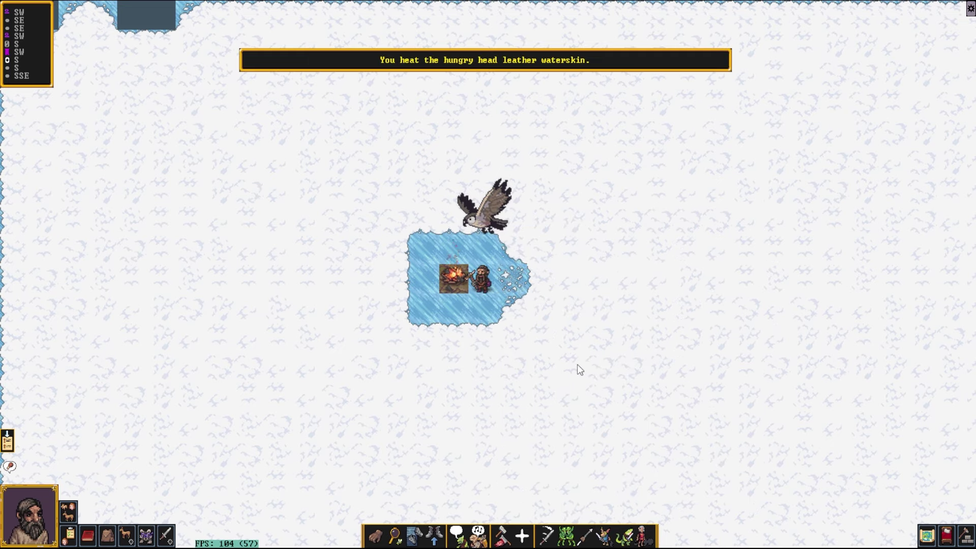
Step: Open the inventory and eat the prepared wolverine intestines [5]
key(i)
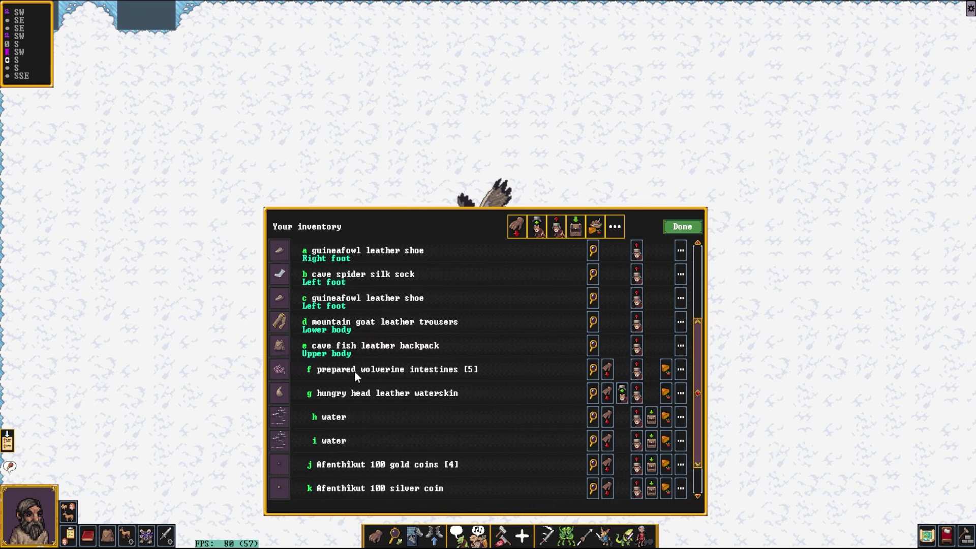
click(665, 370)
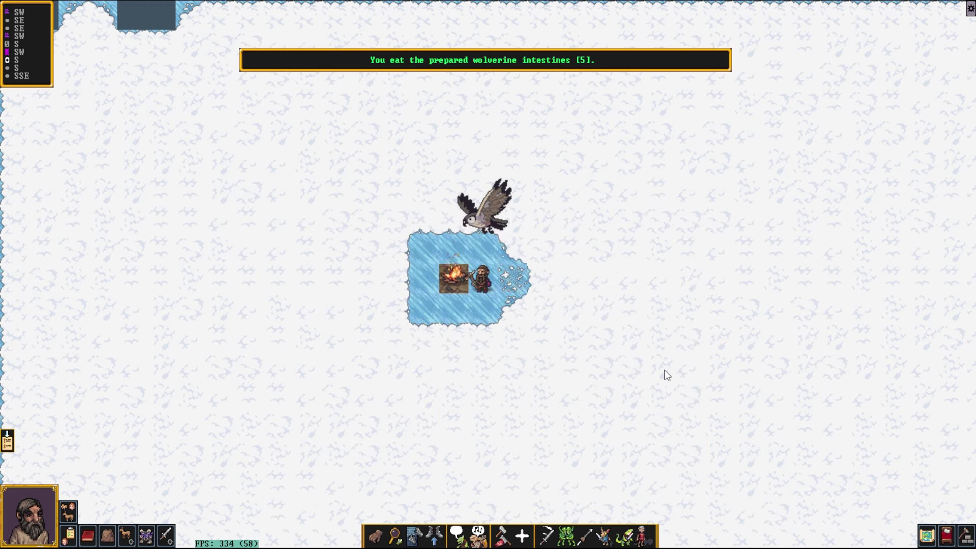